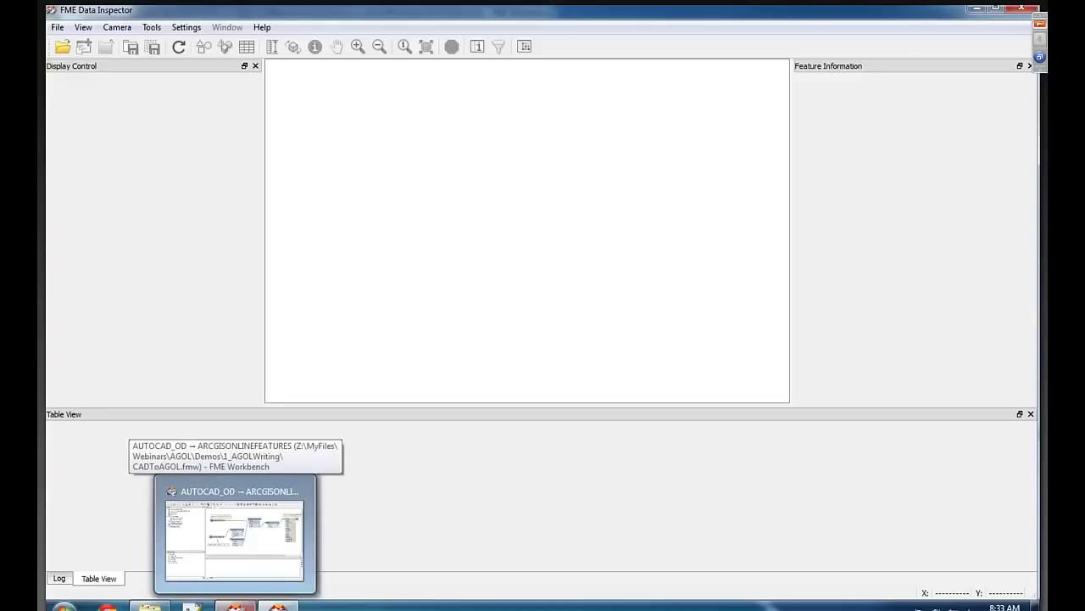
Bring the CADToAGOL.fmw workspace to the front in FME Workbench and widen its canvas.
left_click(235, 606)
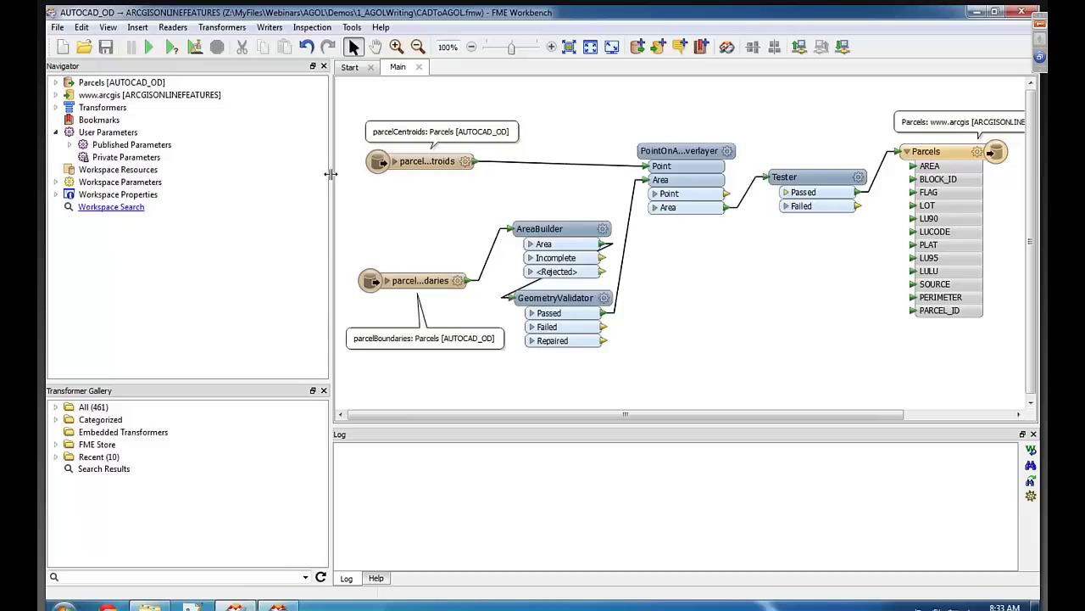
left_click_drag(330, 176, 253, 178)
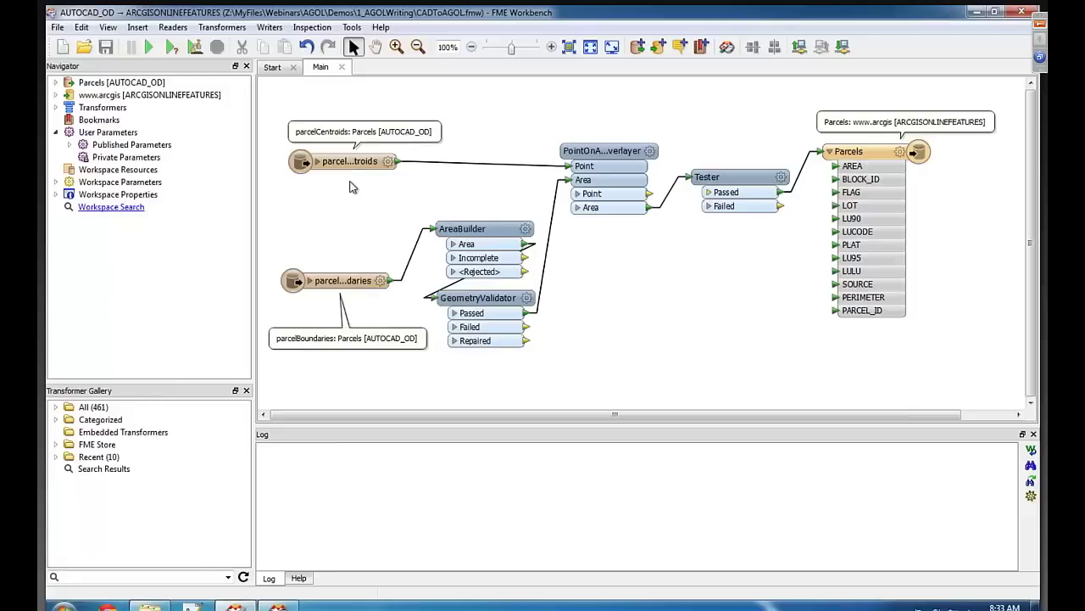
Inspect Parcels.dwg's 5659 boundaries and 1512 centroids with the ArcGIS Online background map off.
right_click(363, 283)
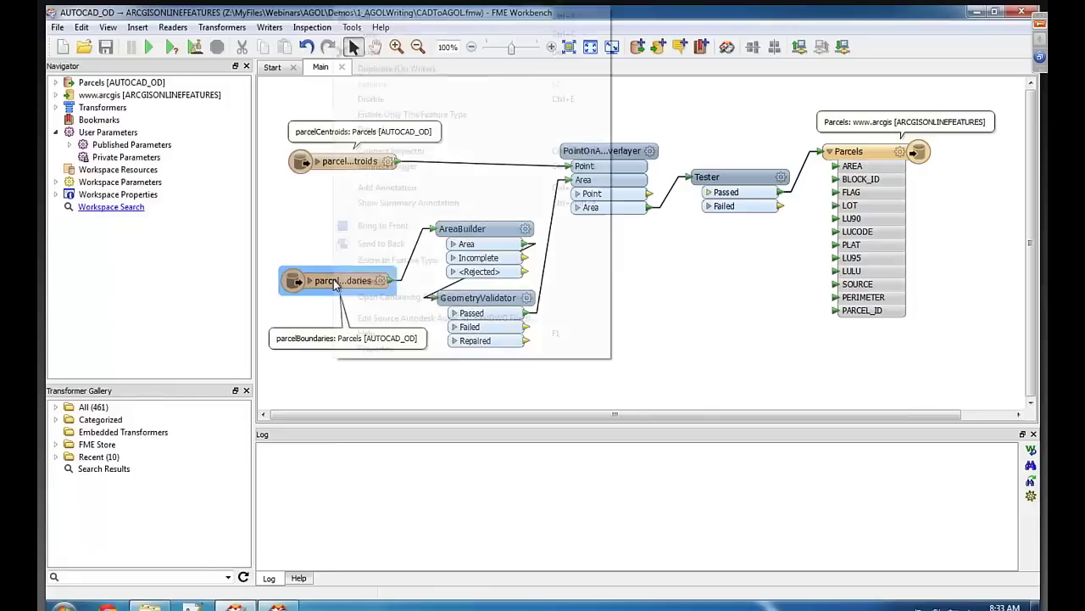
left_click(363, 282)
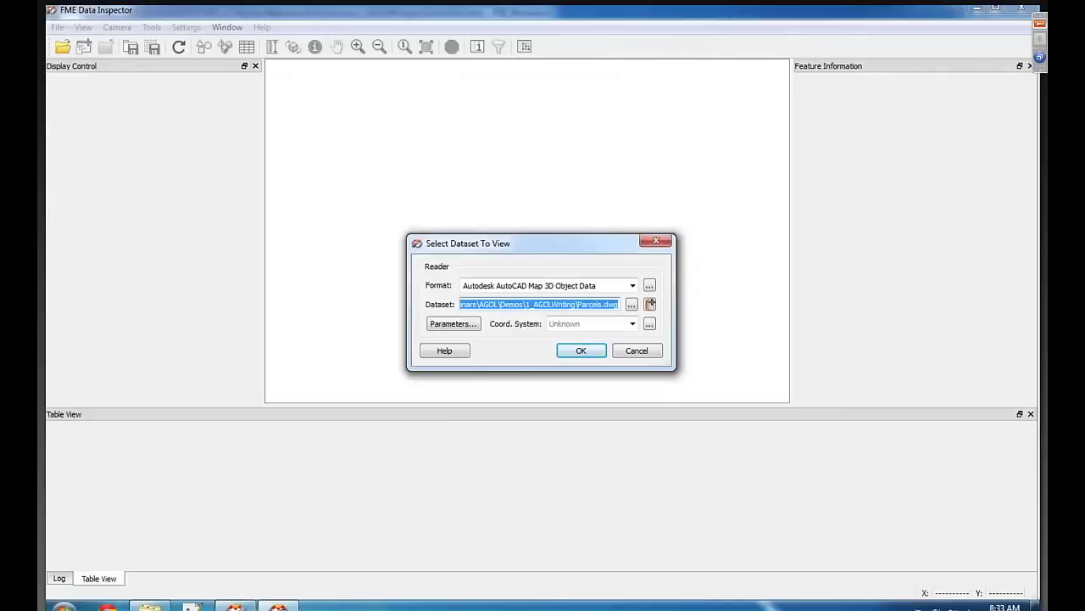
left_click(580, 352)
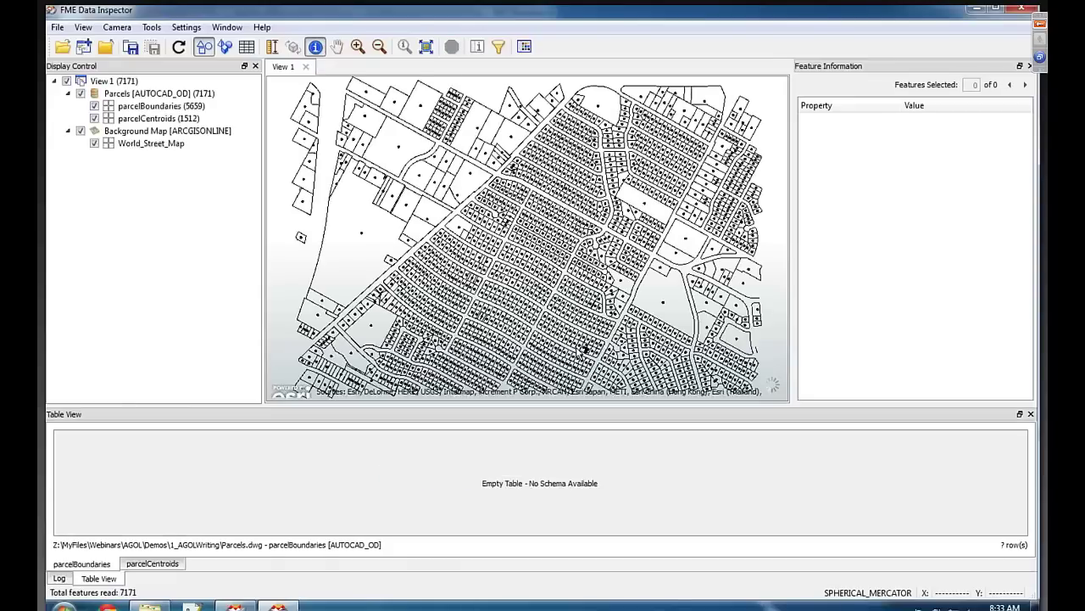
scroll(508, 336, "down", 1)
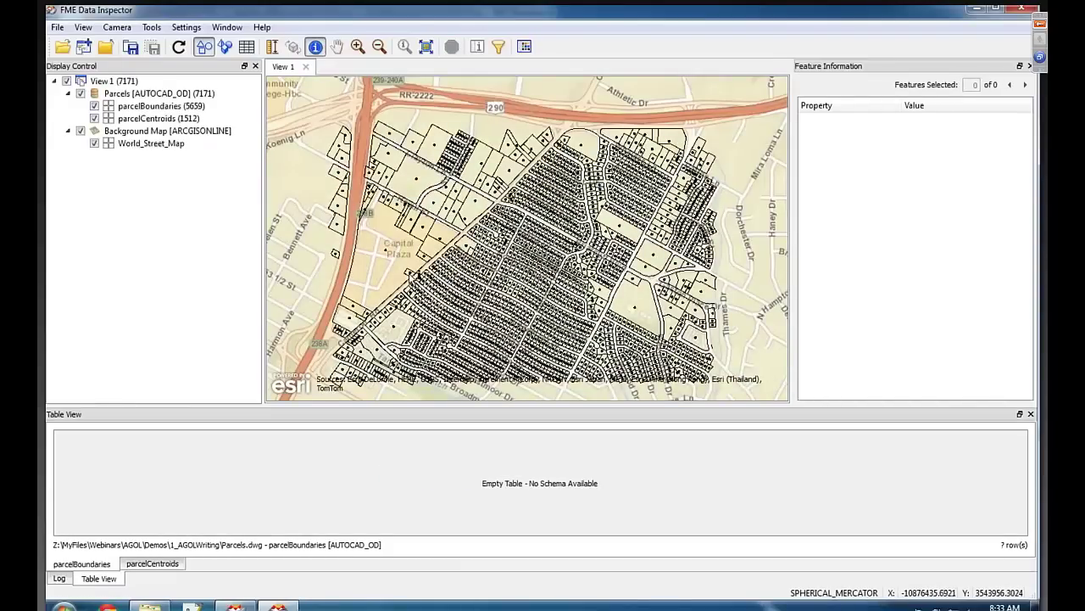
scroll(629, 307, "down", 1)
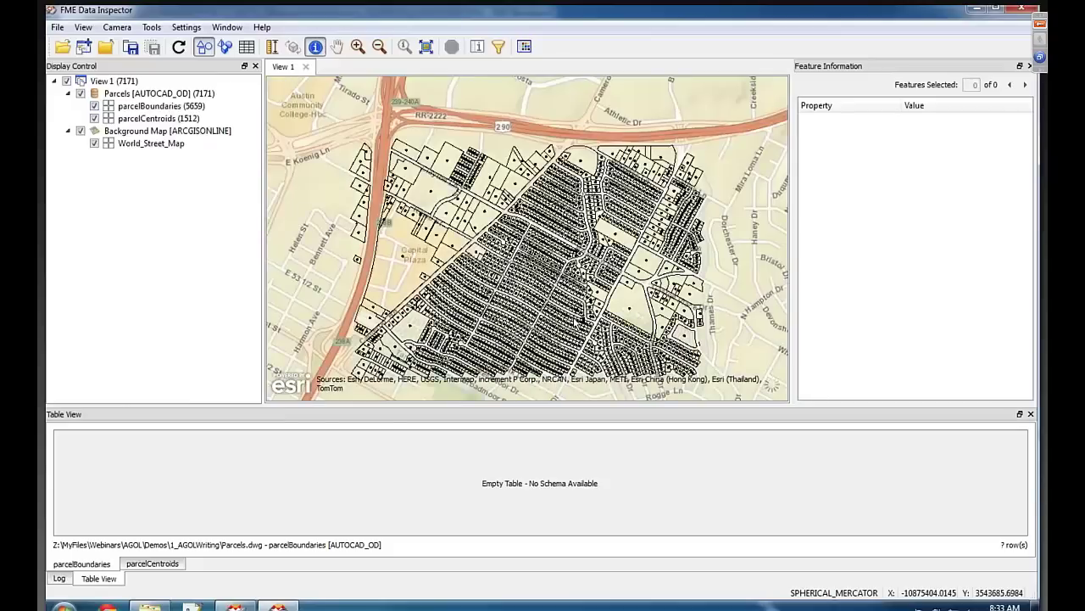
left_click(80, 131)
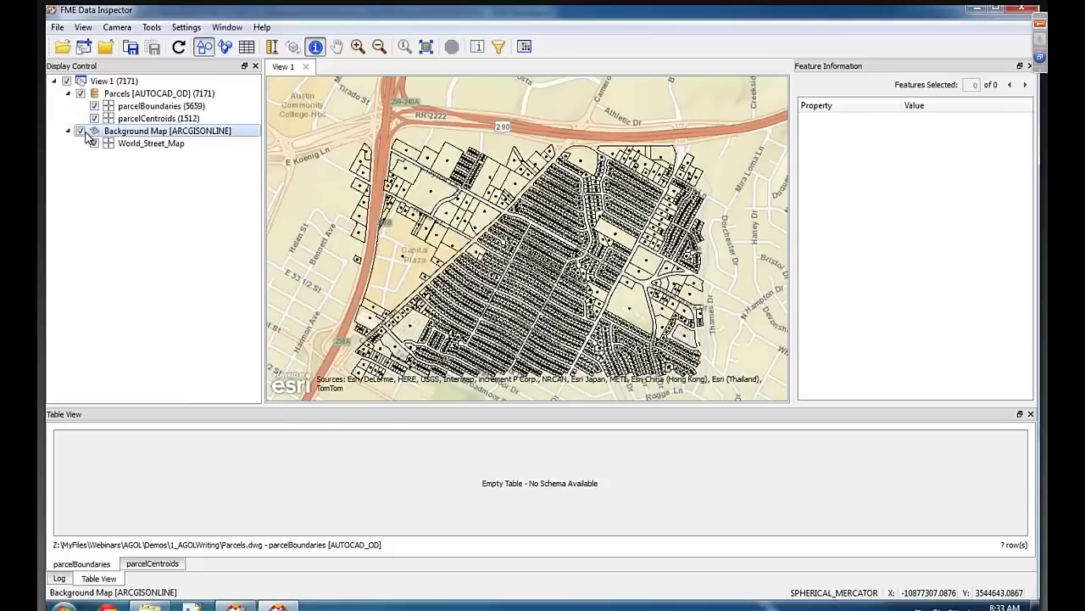
scroll(611, 283, "up", 1)
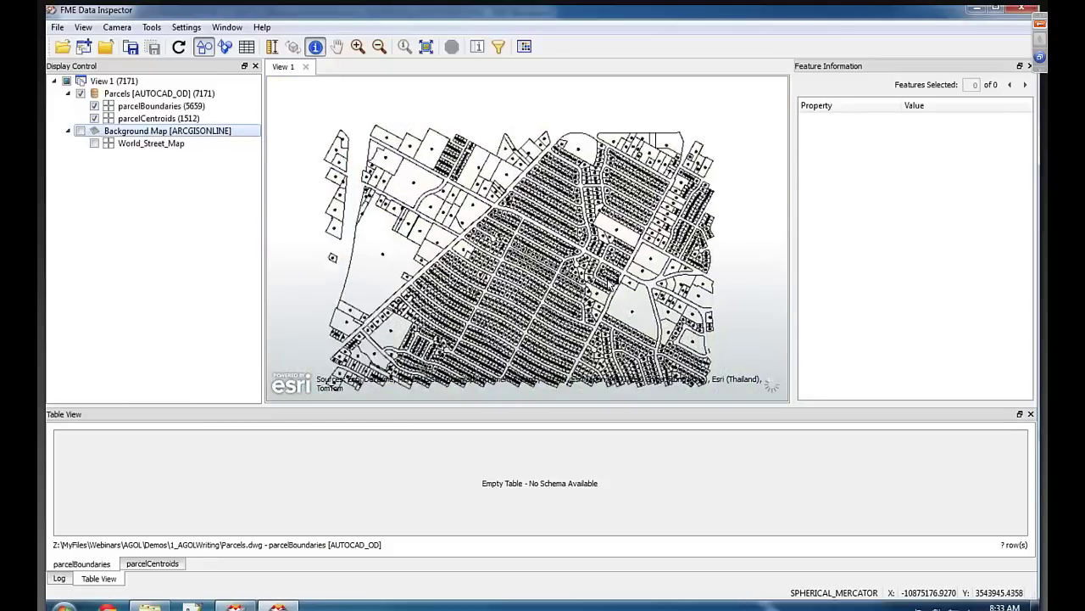
scroll(604, 275, "up", 2)
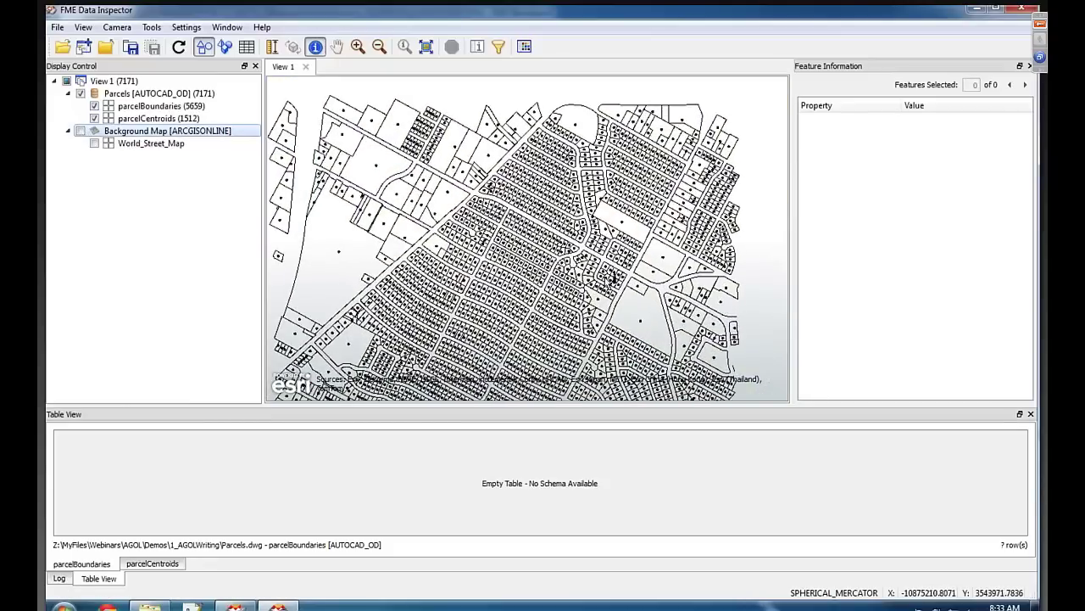
Check a boundary line's and a centroid's PARCEL_ID and AREA attributes, then return to Workbench.
left_click(305, 275)
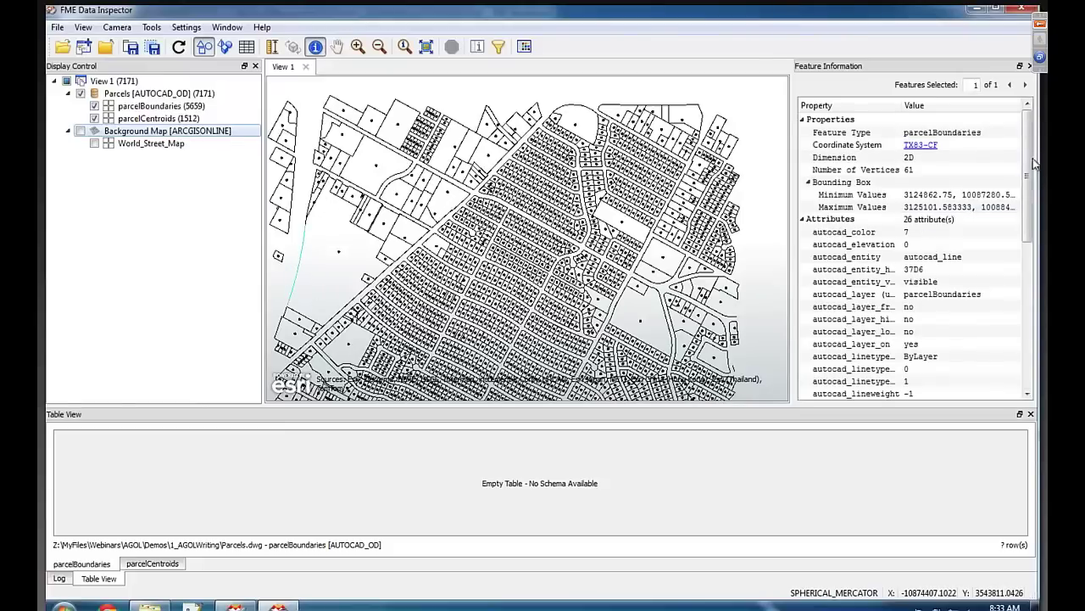
left_click_drag(1028, 176, 1032, 310)
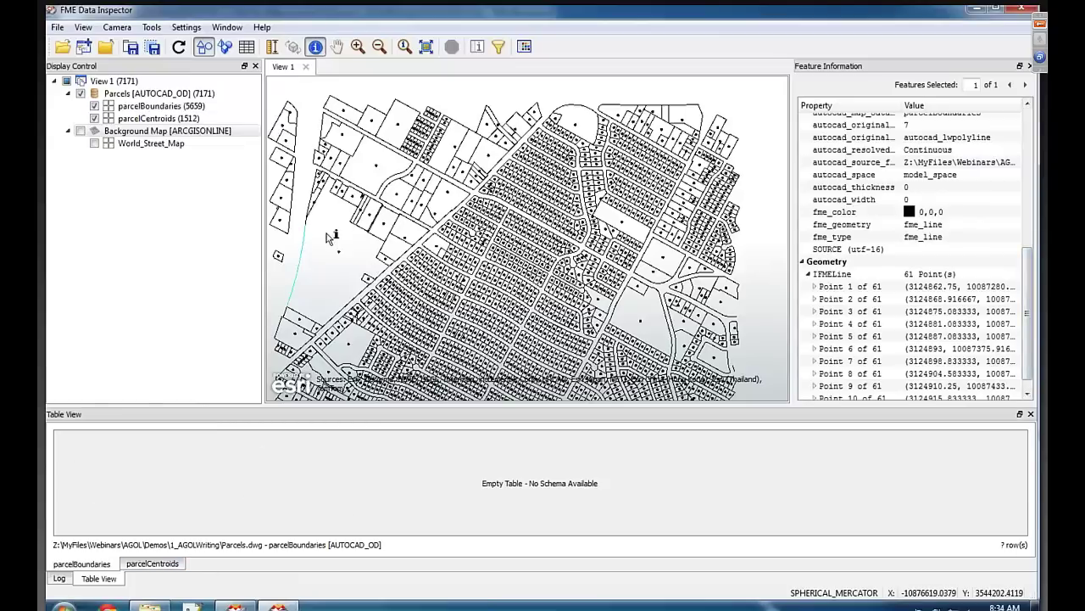
left_click_drag(327, 226, 345, 258)
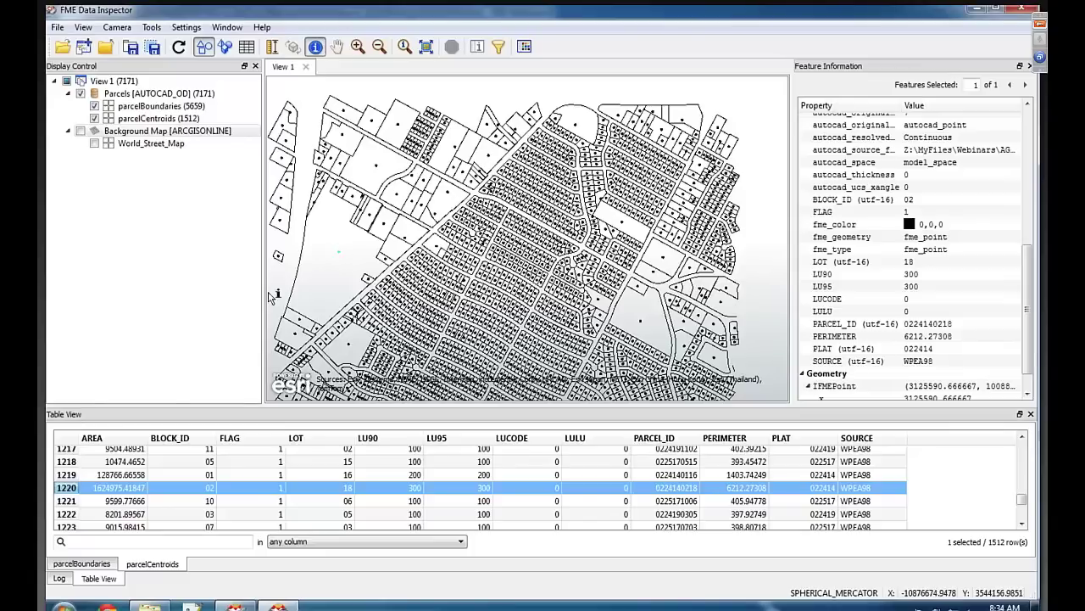
left_click(236, 606)
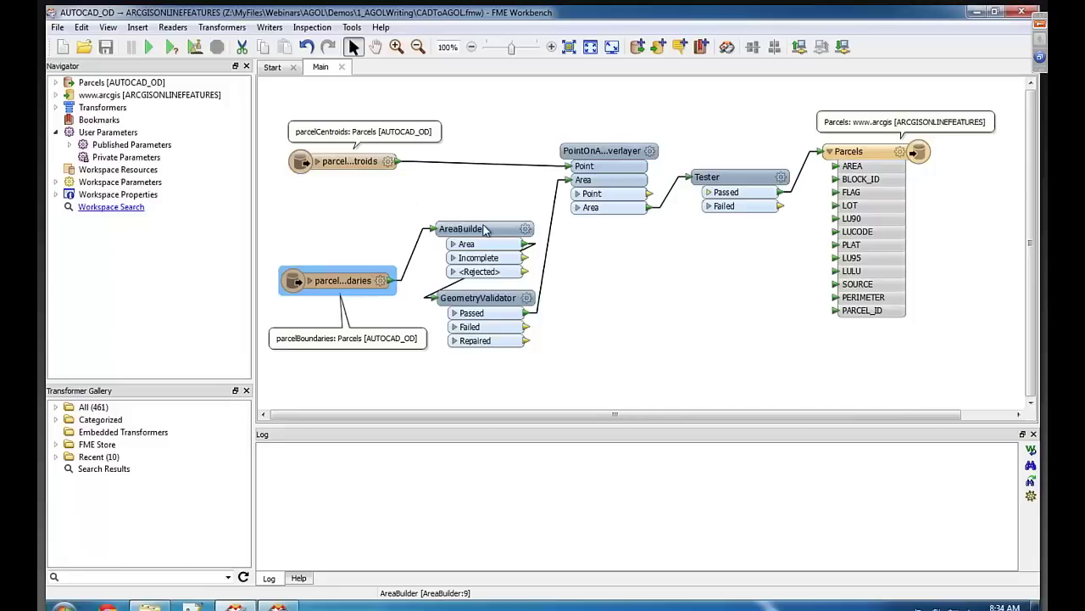
Expand PointOnAreaOverlayer's Area port and GeometryValidator's Passed port to list their attributes.
mouse_move(486, 231)
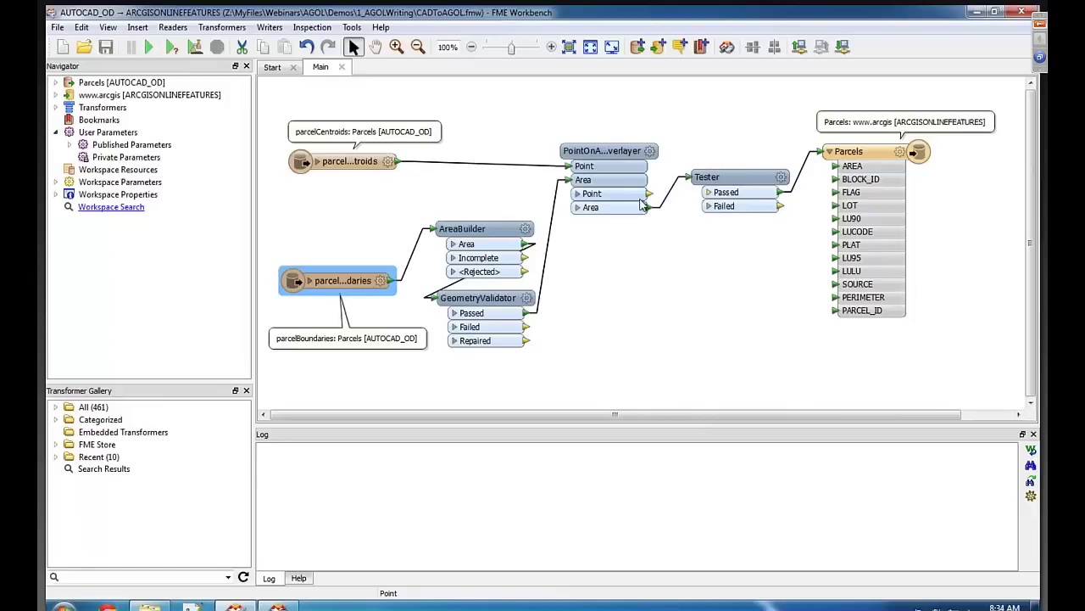
left_click(584, 210)
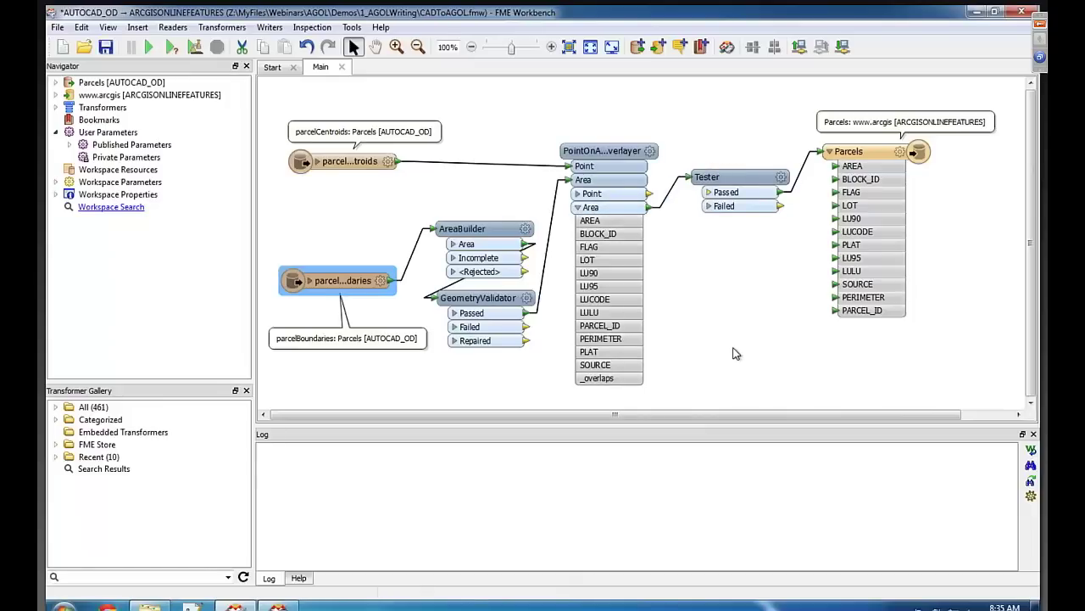
left_click(454, 313)
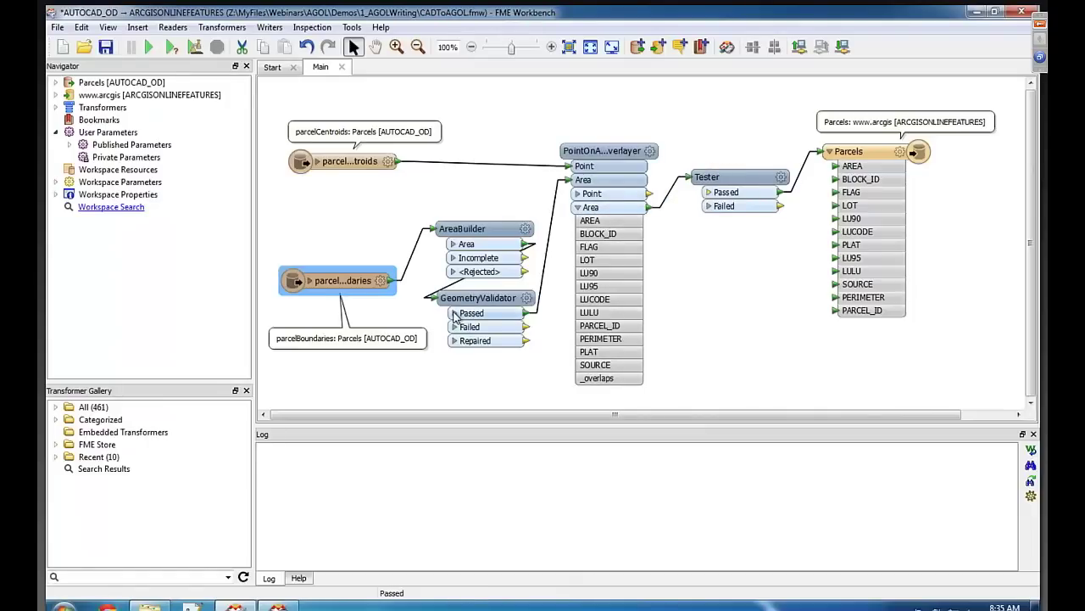
double_click(743, 175)
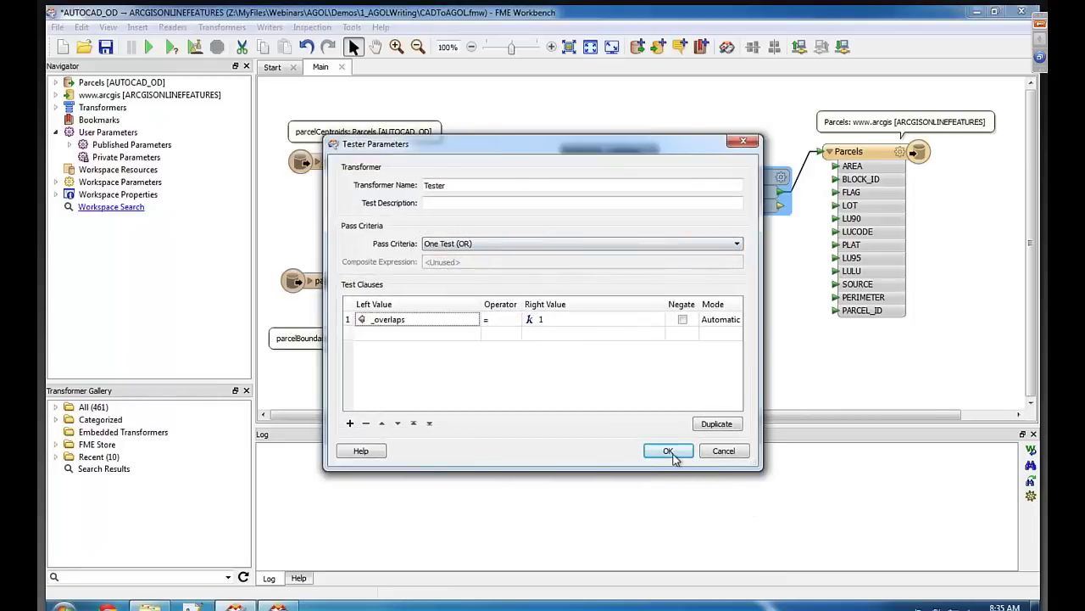
left_click(668, 450)
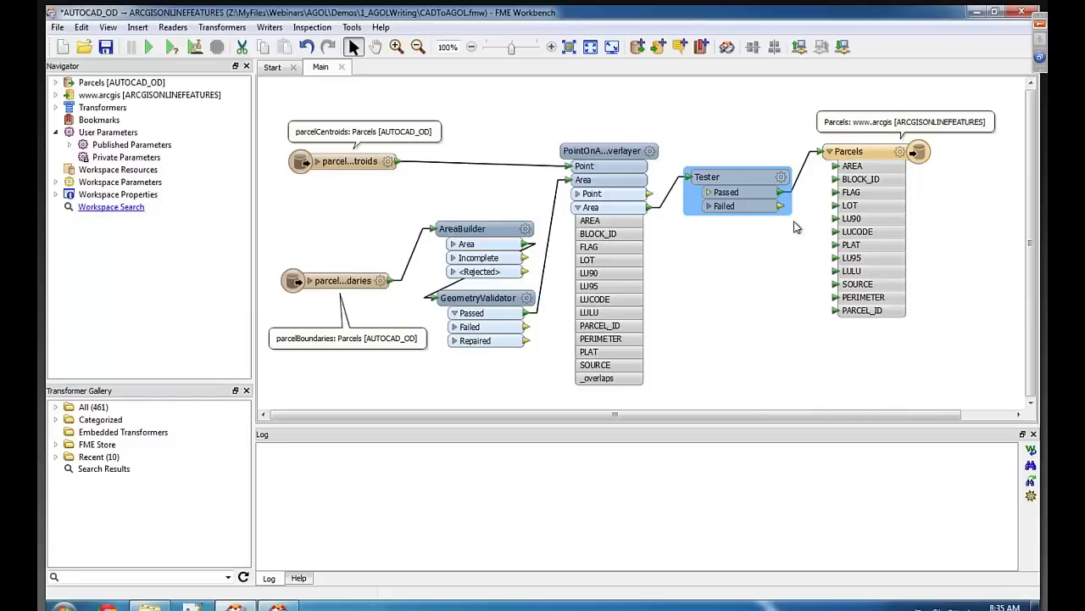
left_click(873, 155)
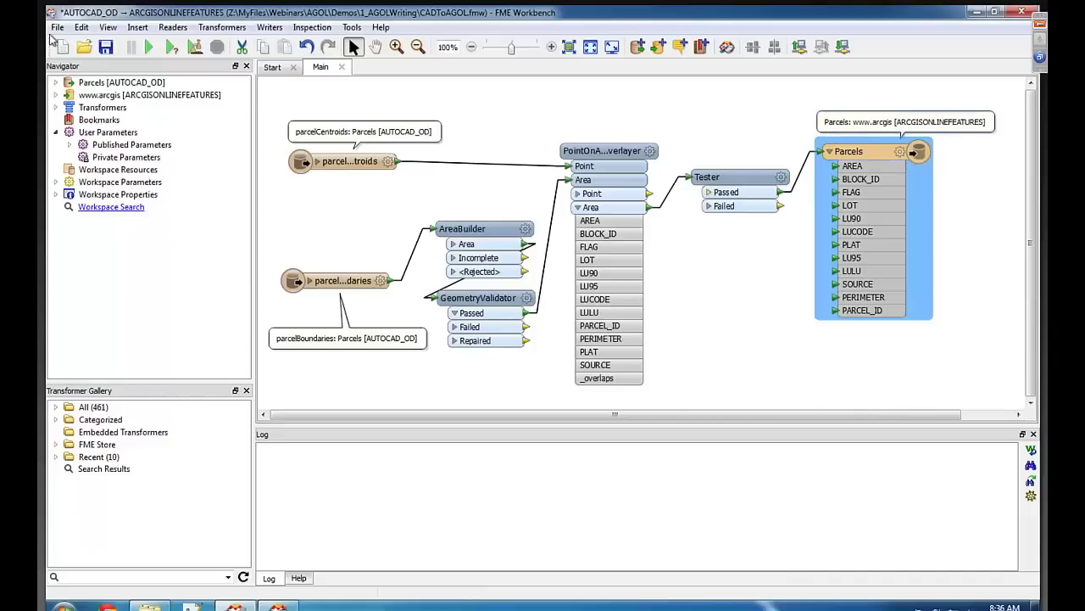
double_click(82, 99)
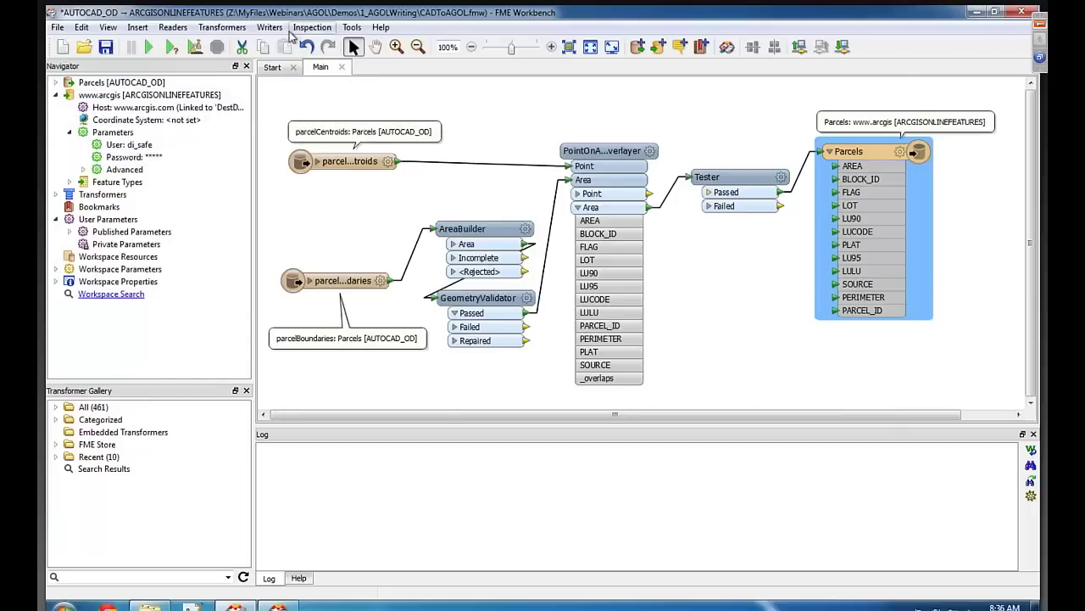
left_click(269, 27)
left_click(288, 42)
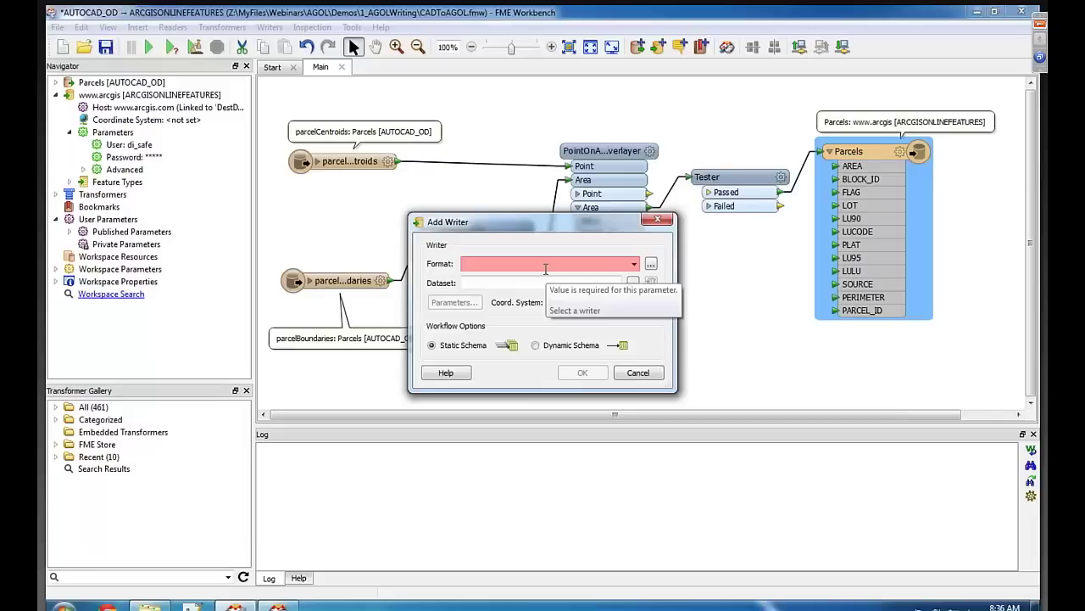
type("arcgis")
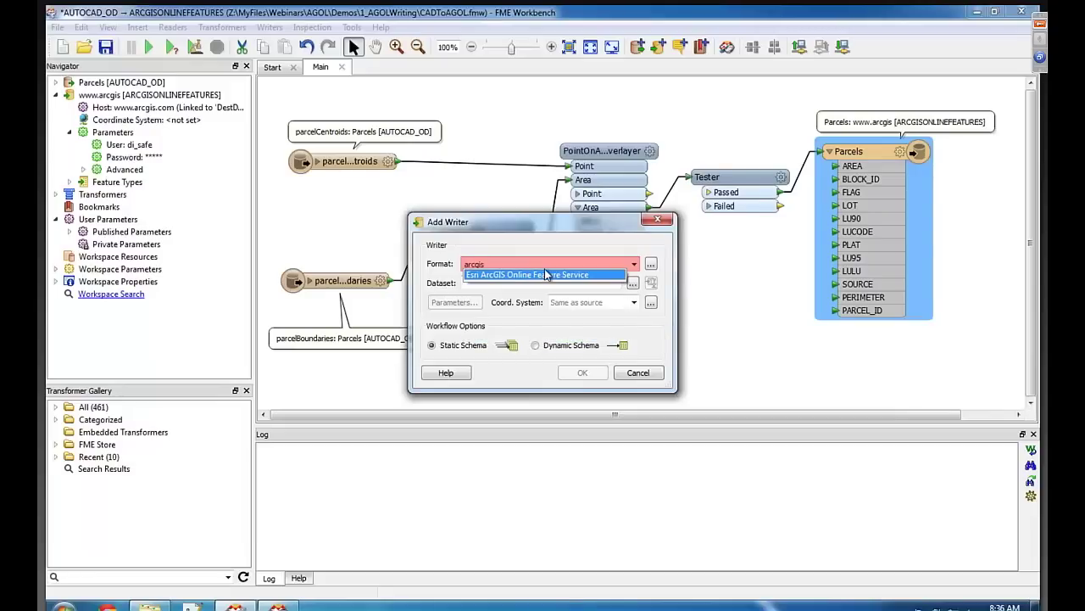
left_click(594, 277)
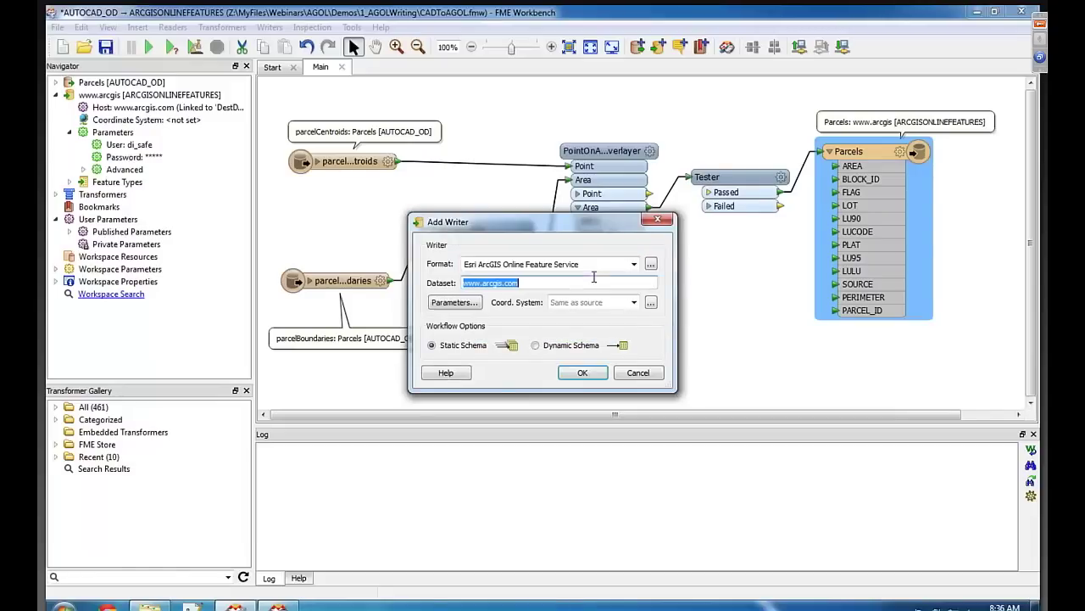
Review the feature service connection parameters, then cancel without adding the writer.
left_click(479, 304)
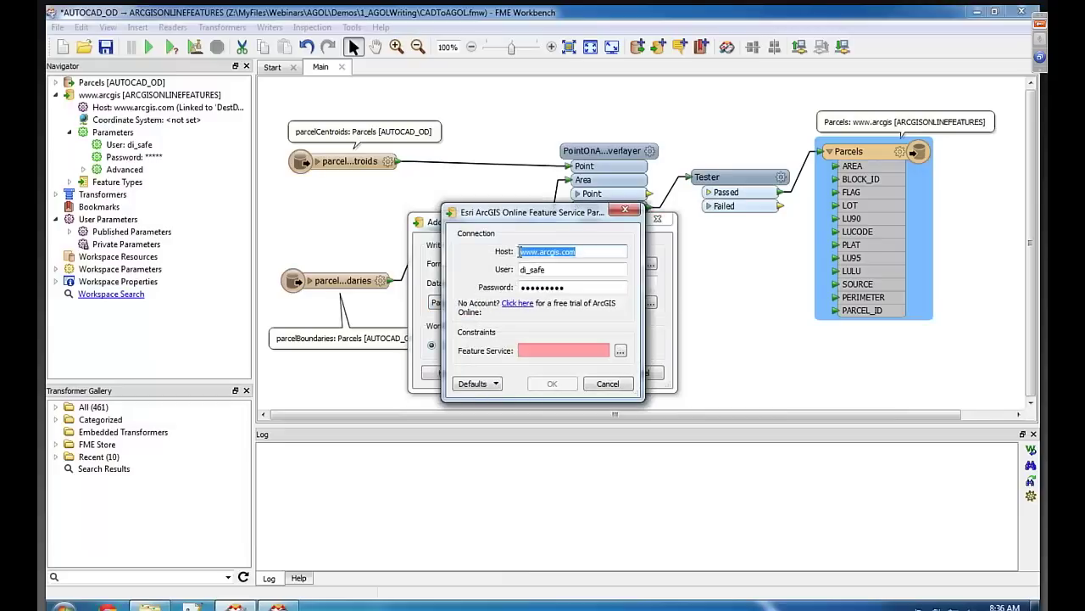
key("Tab")
key("Tab")
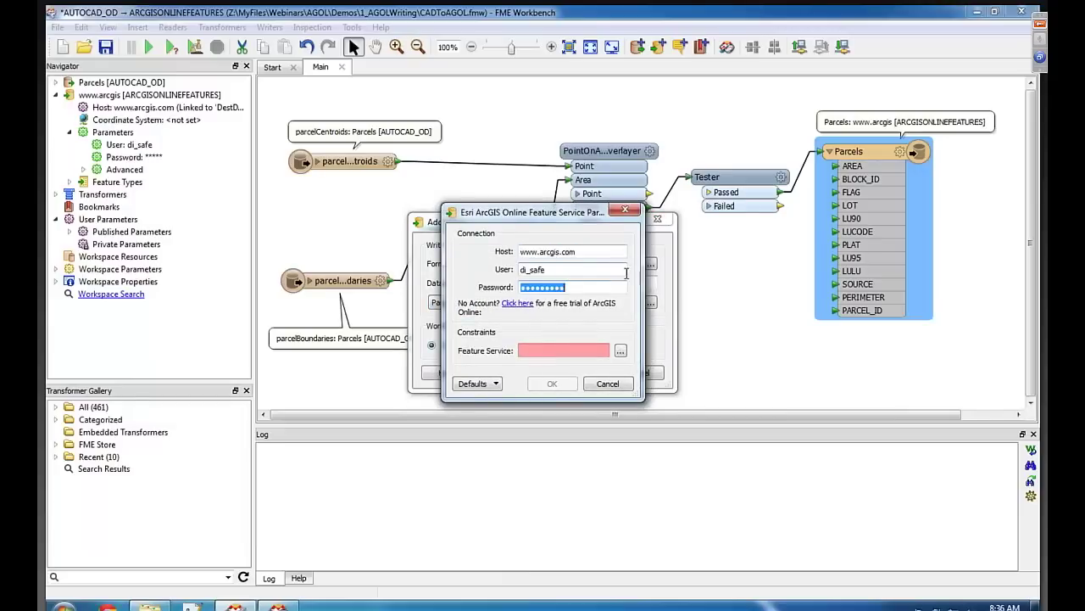
left_click(579, 346)
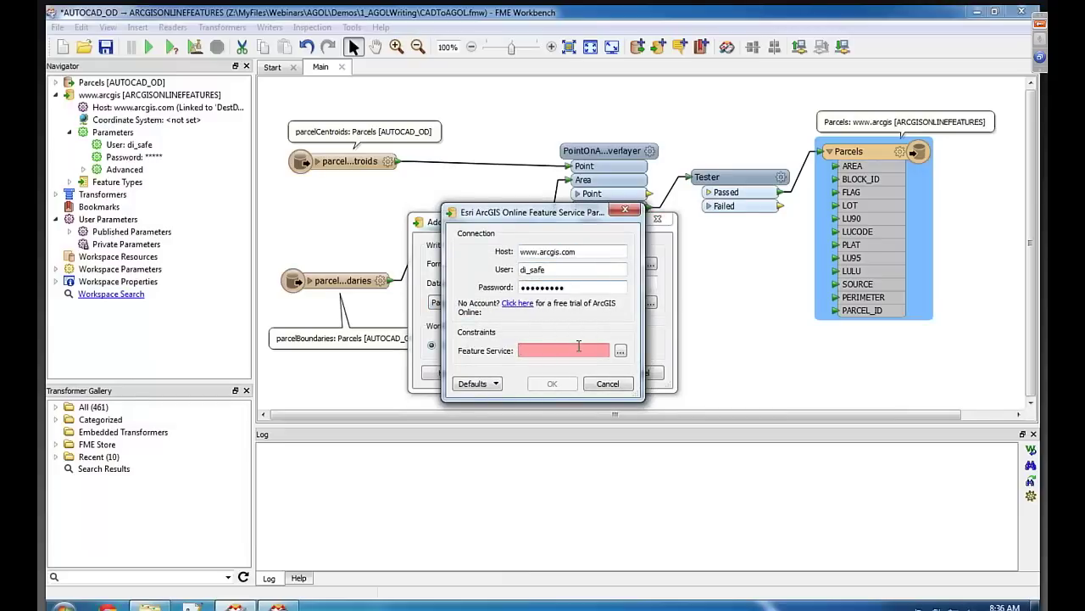
left_click(608, 385)
left_click(639, 376)
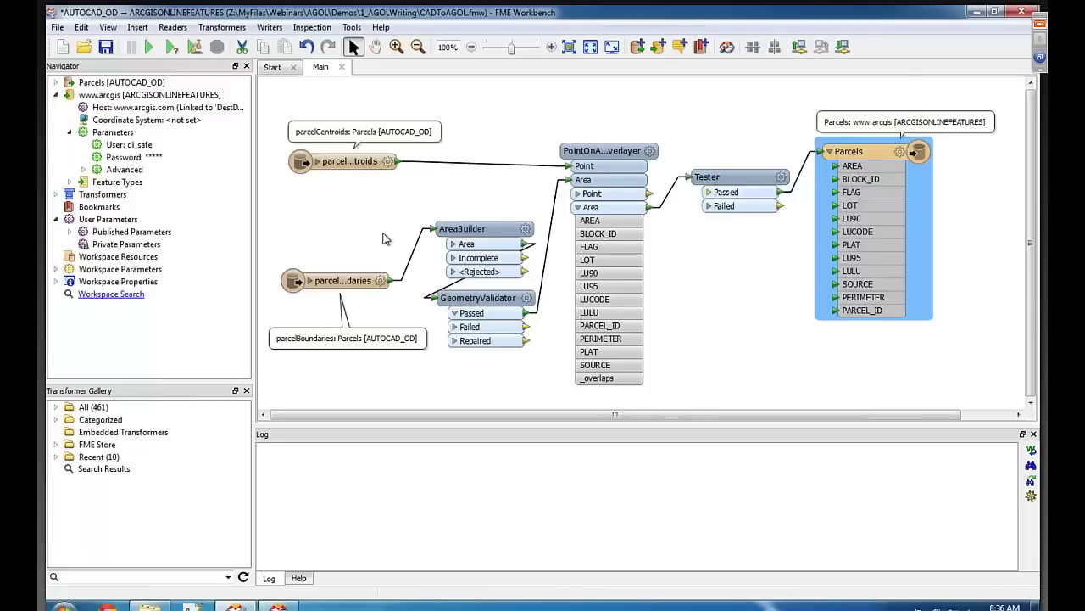
key("ctrl+Left")
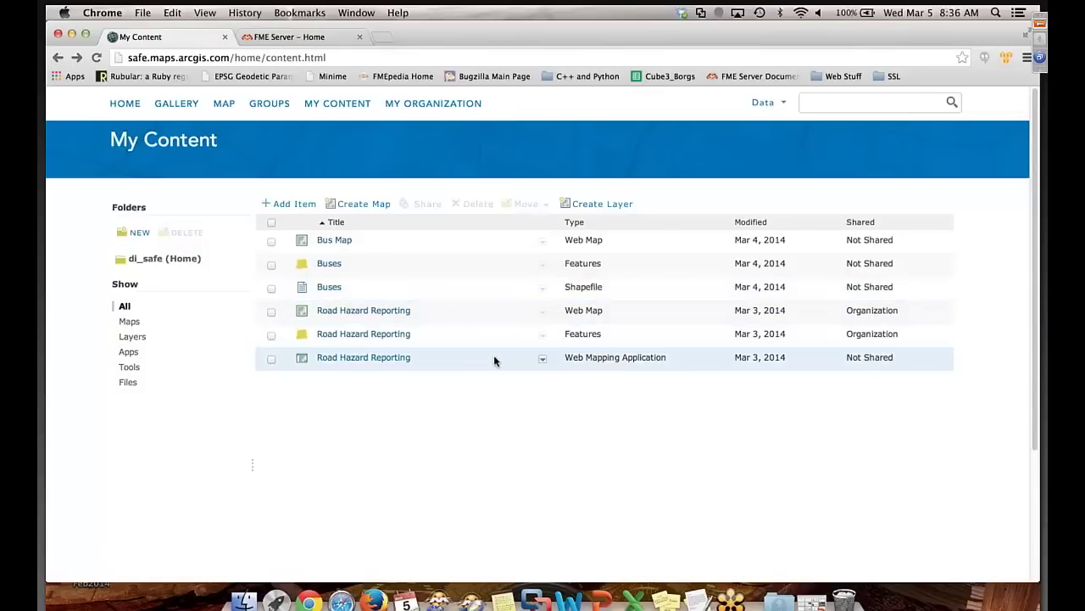
key("ctrl+Right")
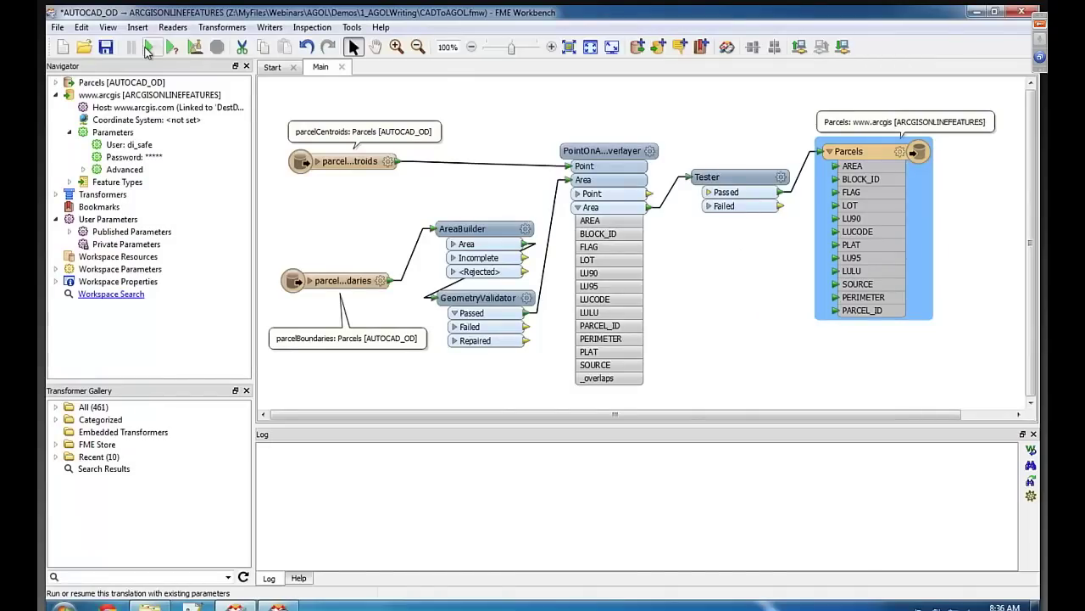
Run the workspace to write 1504 Parcels features to ArcGIS Online.
left_click(147, 49)
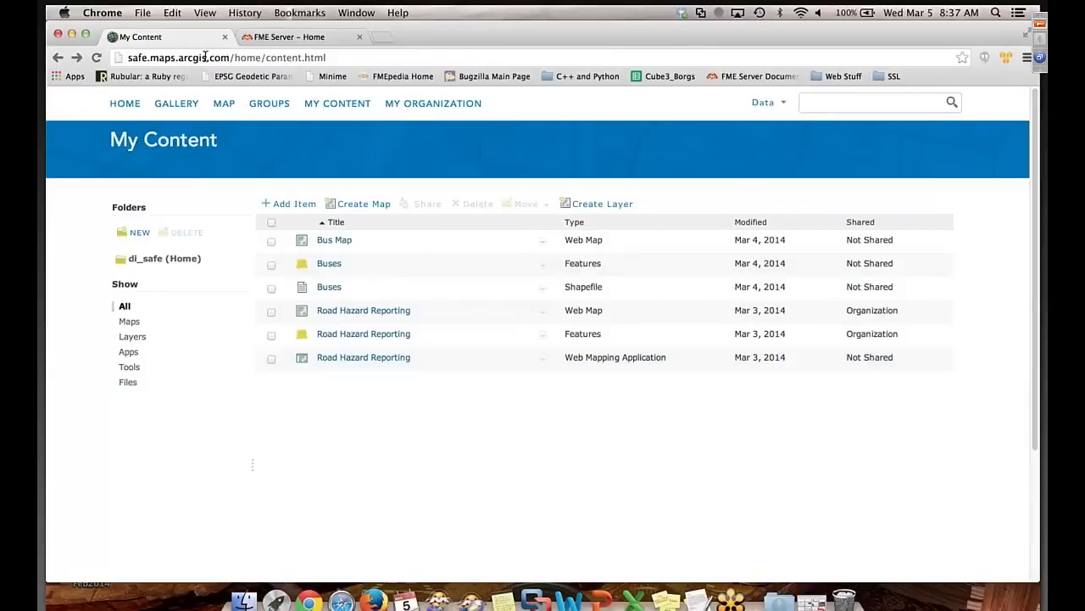
Refresh My Content and add the Parcels feature layer to a new web map.
left_click(96, 57)
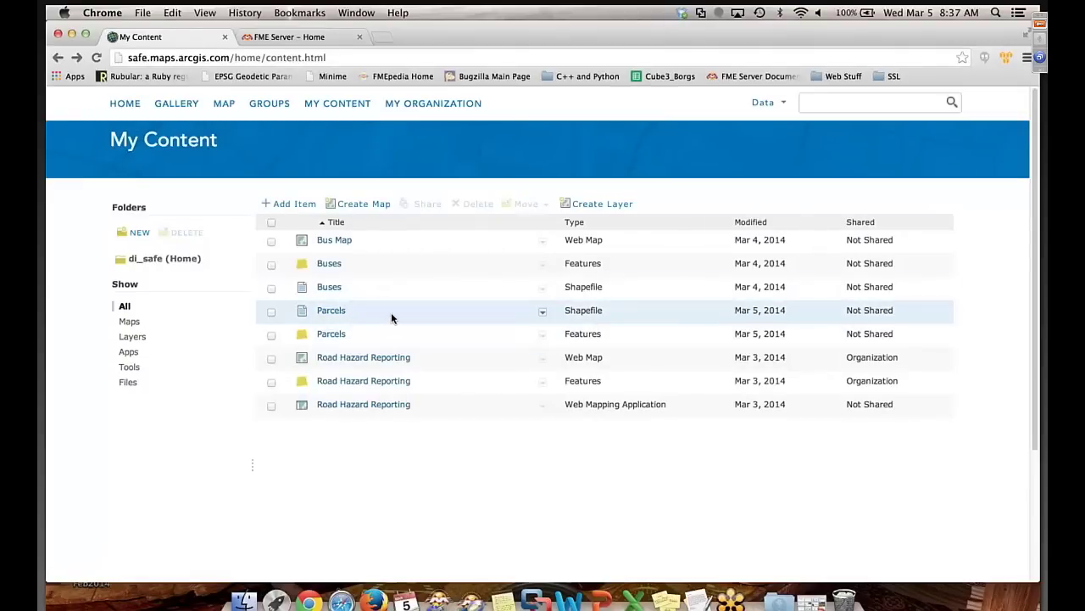
left_click(542, 336)
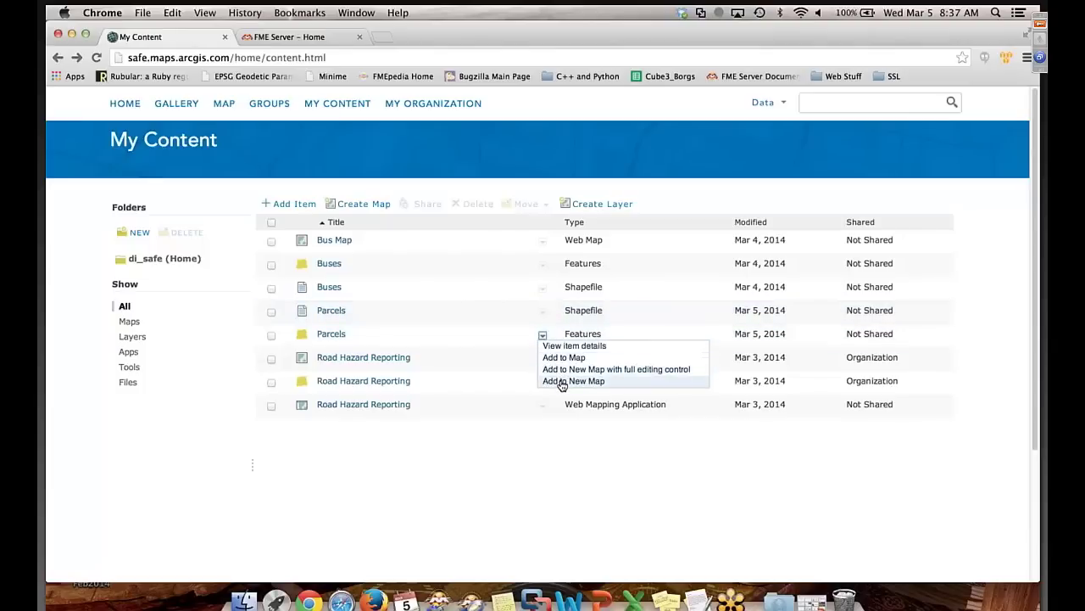
left_click(419, 319)
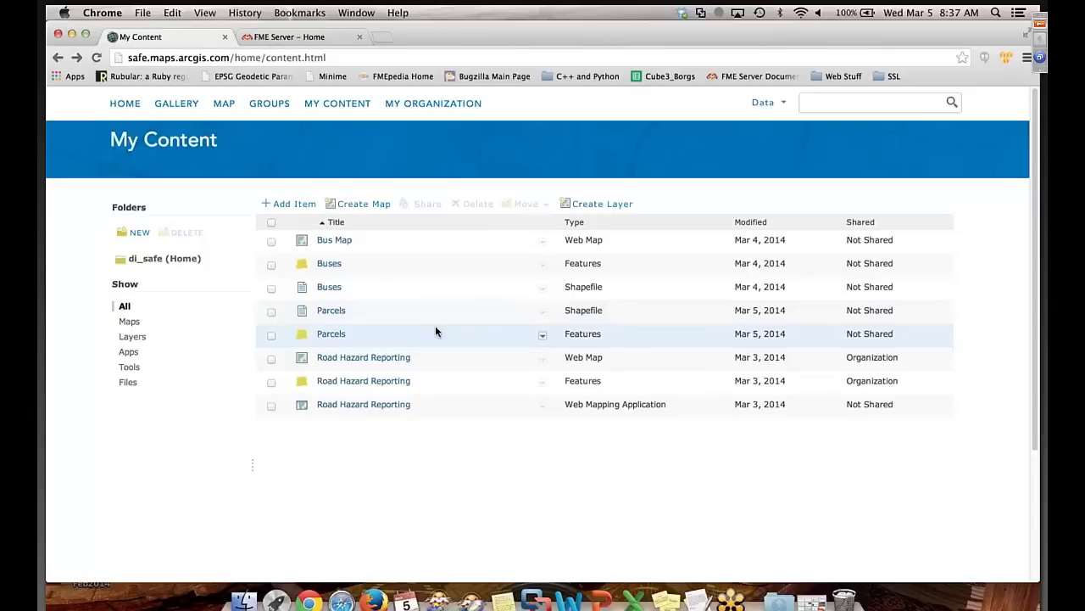
left_click(542, 336)
left_click(560, 383)
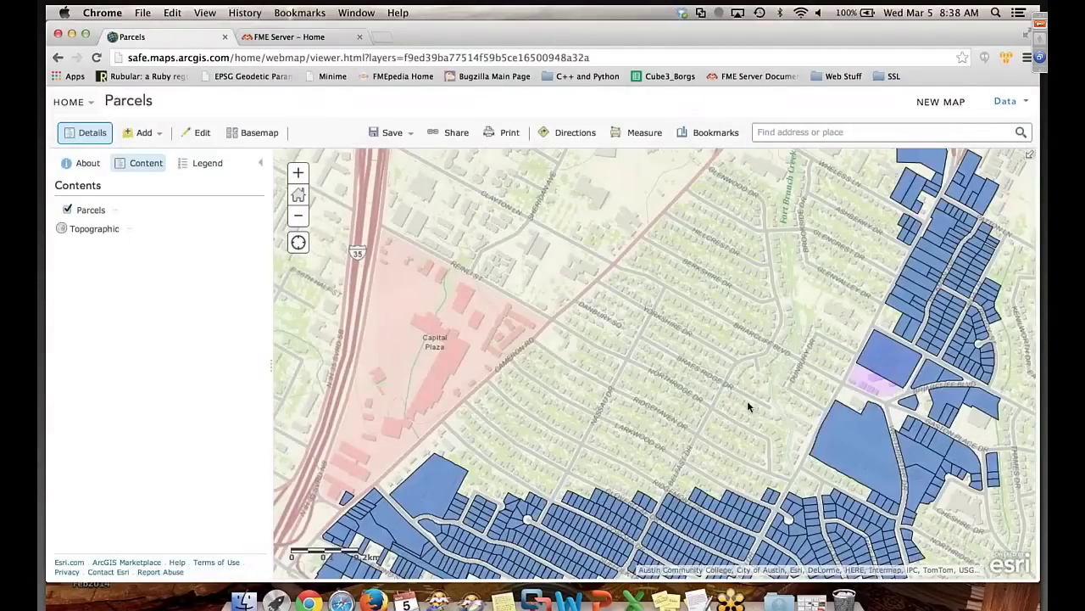
Open the popup for a large parcel showing FID 976, PLAT 022414 and LOT 18.
left_click_drag(742, 378, 729, 226)
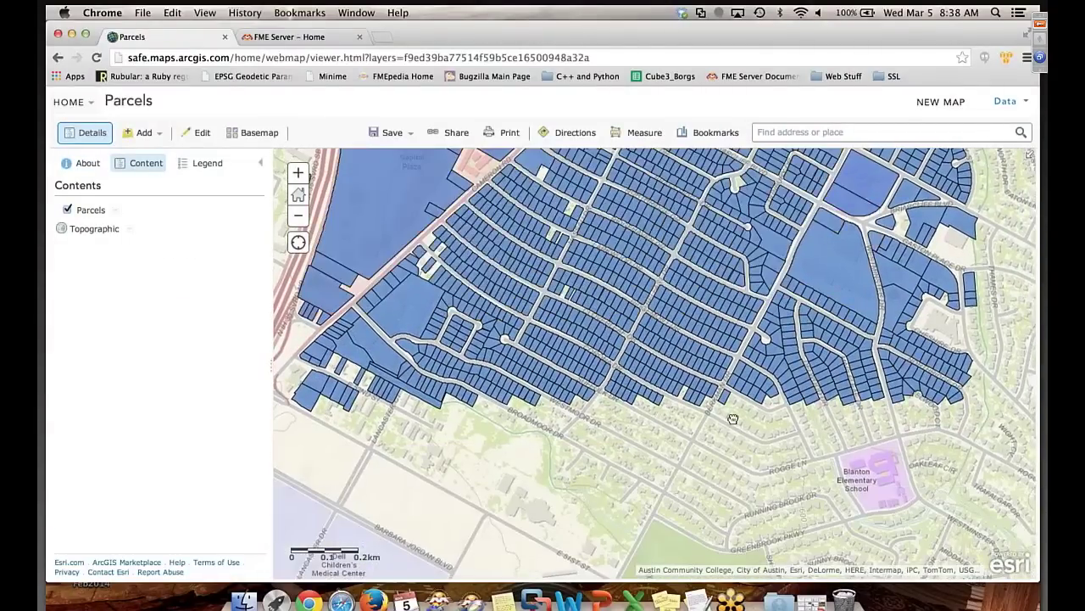
scroll(705, 399, "down", 2)
scroll(715, 384, "up", 4)
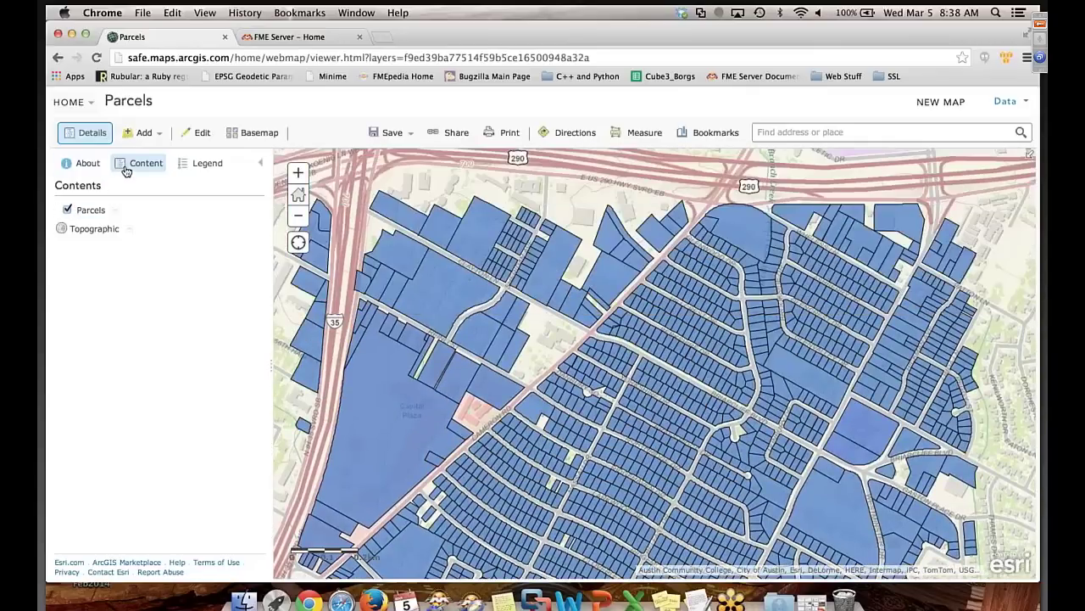
left_click(117, 212)
left_click(114, 211)
left_click(383, 411)
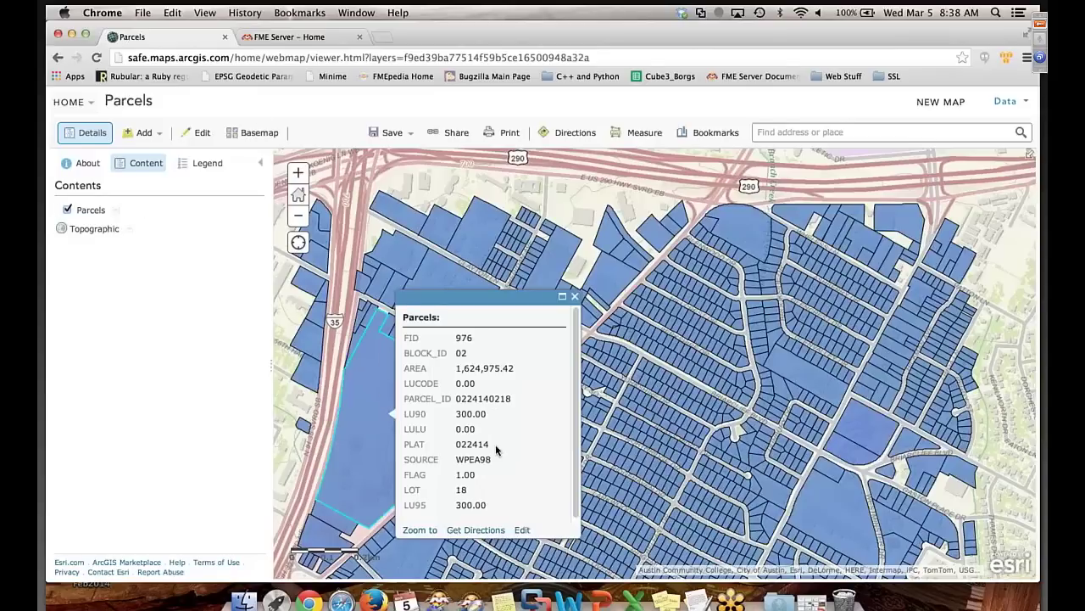